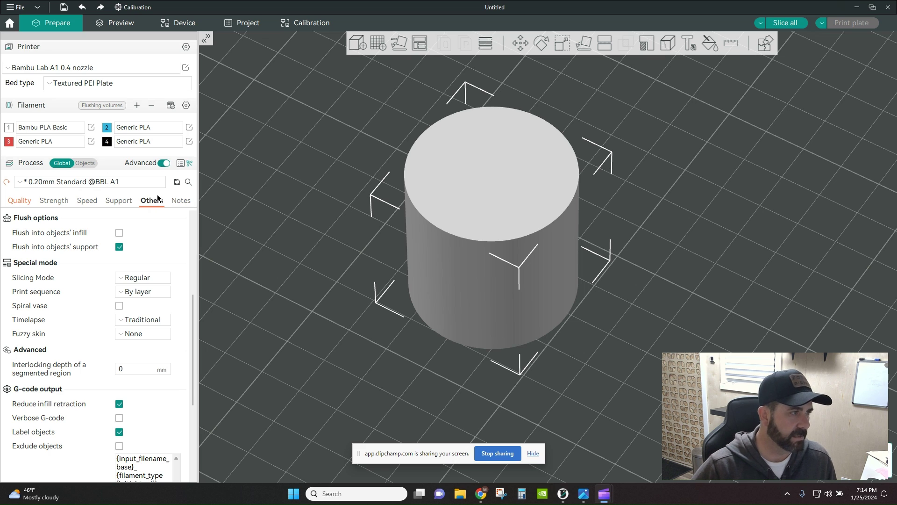
- Set the Fuzzy skin mode to Contour under Others > Special mode
{"action": "scroll", "coordinate": [37, 280], "scroll_direction": "up", "scroll_amount": 1}
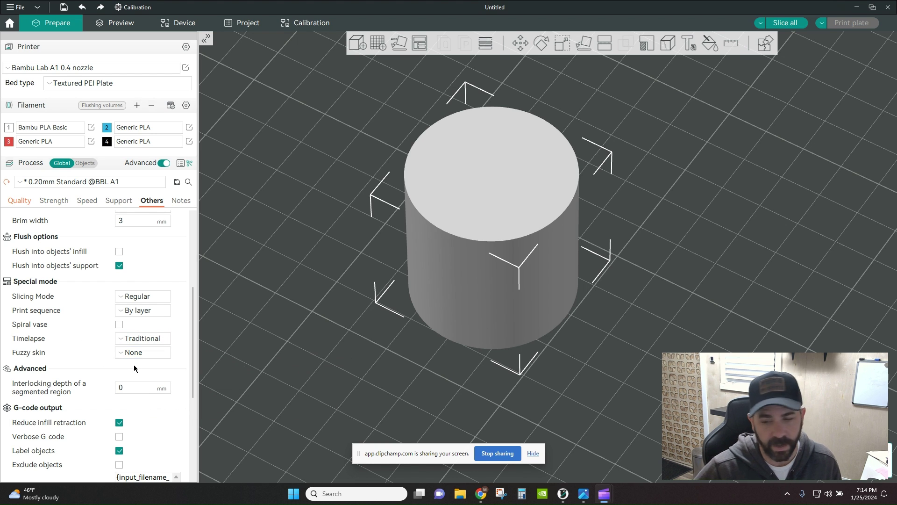
{"action": "left_click", "coordinate": [122, 354]}
{"action": "scroll", "coordinate": [102, 366], "scroll_direction": "down", "scroll_amount": 1}
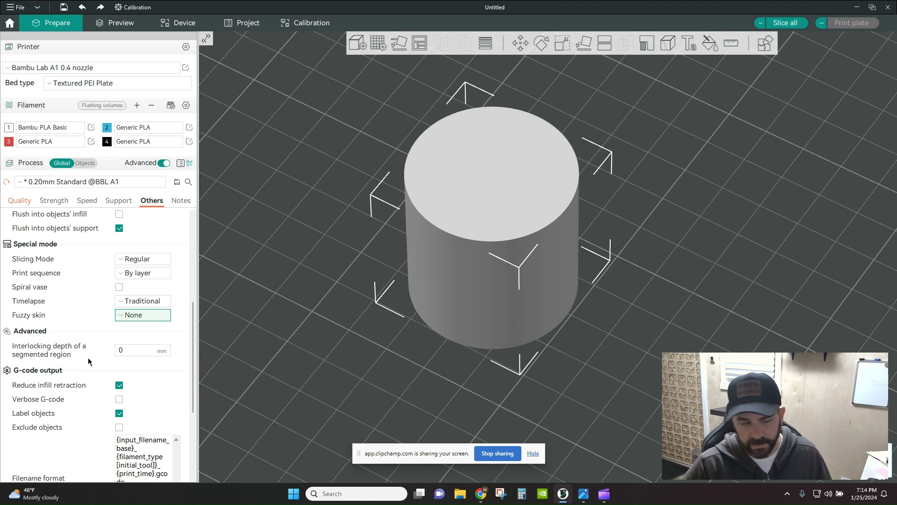
{"action": "left_click", "coordinate": [127, 319]}
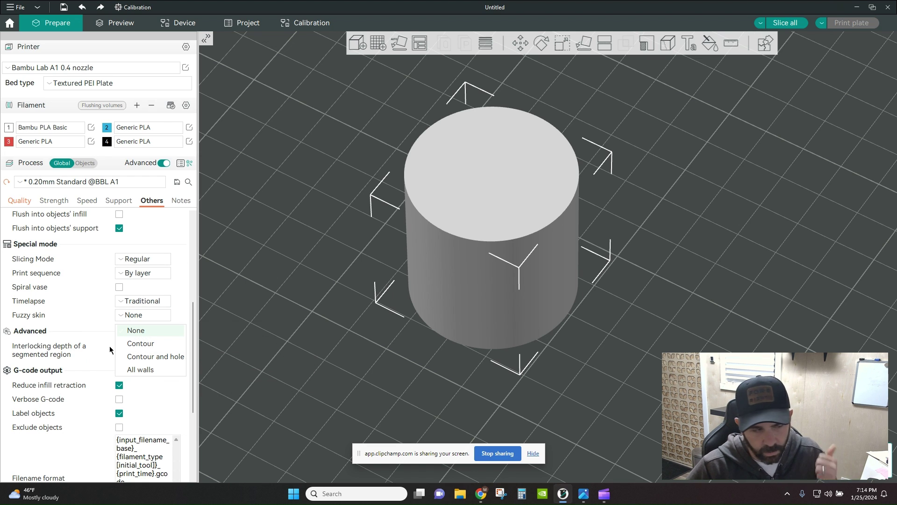
{"action": "left_click", "coordinate": [136, 344]}
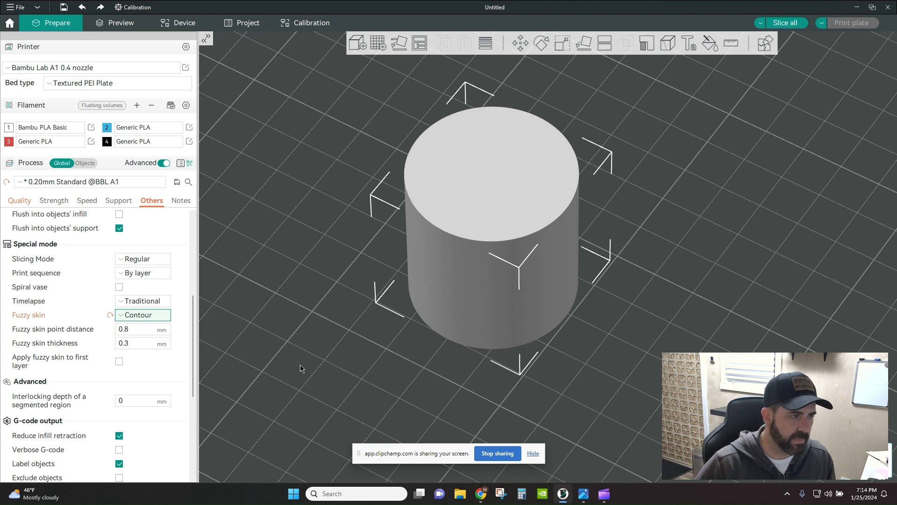
- Slice the cylinder and zoom in on its fuzzy-textured outer wall
{"action": "left_click", "coordinate": [785, 23]}
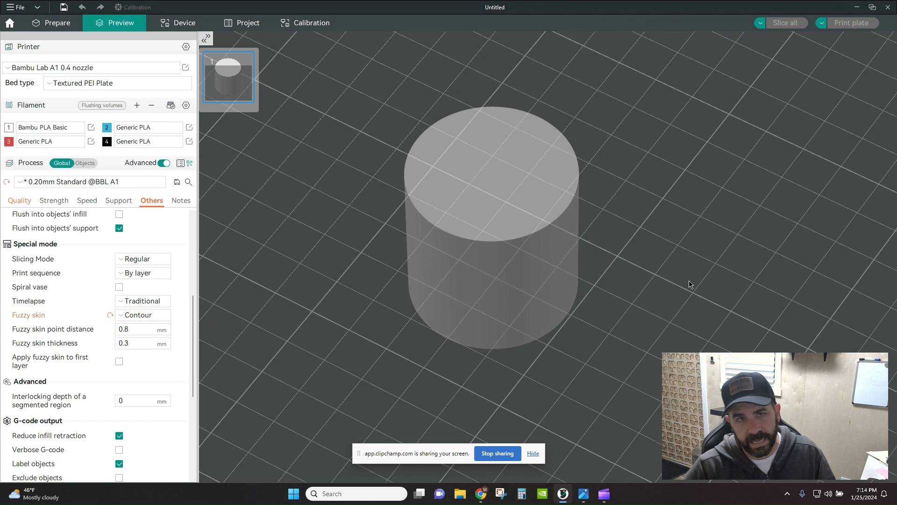
{"action": "scroll", "coordinate": [499, 289], "scroll_direction": "up", "scroll_amount": 5}
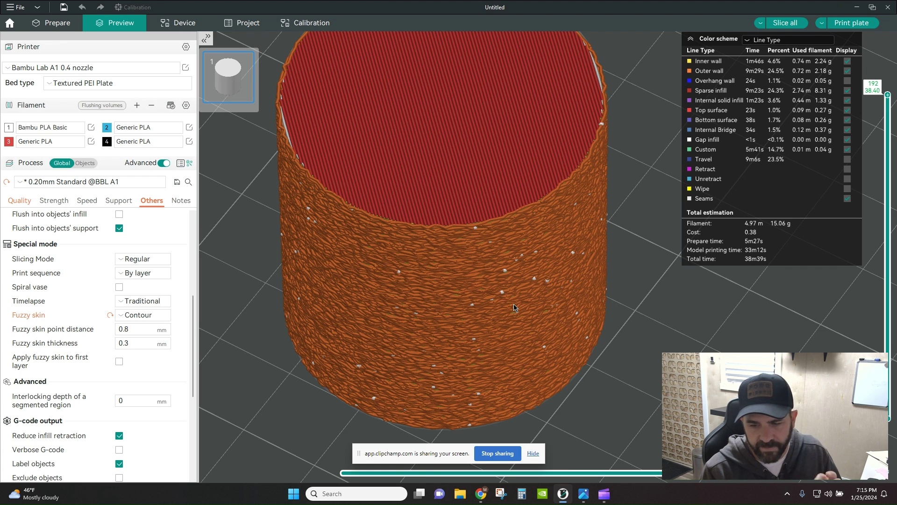
- Set fuzzy skin point distance to 0.4 mm and thickness to 0.1 mm
{"action": "left_click", "coordinate": [136, 333]}
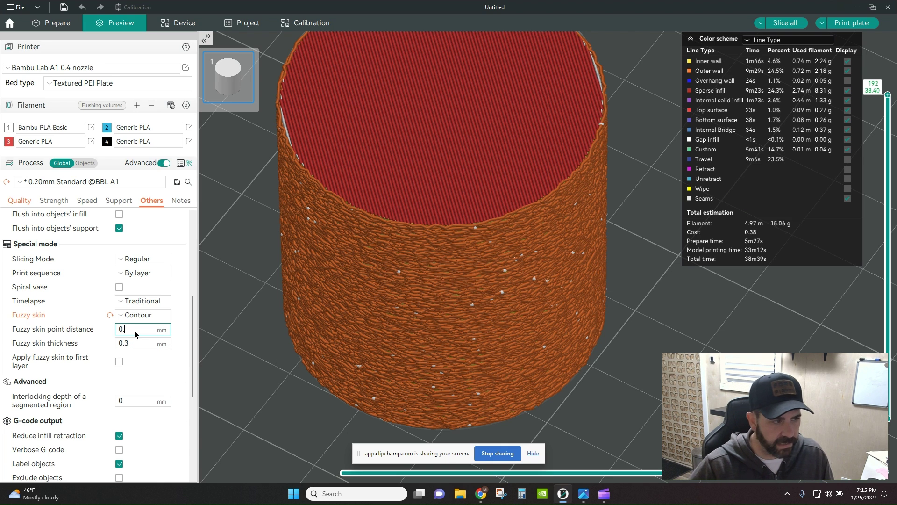
{"action": "type", "text": "4"}
{"action": "key", "text": "Tab"}
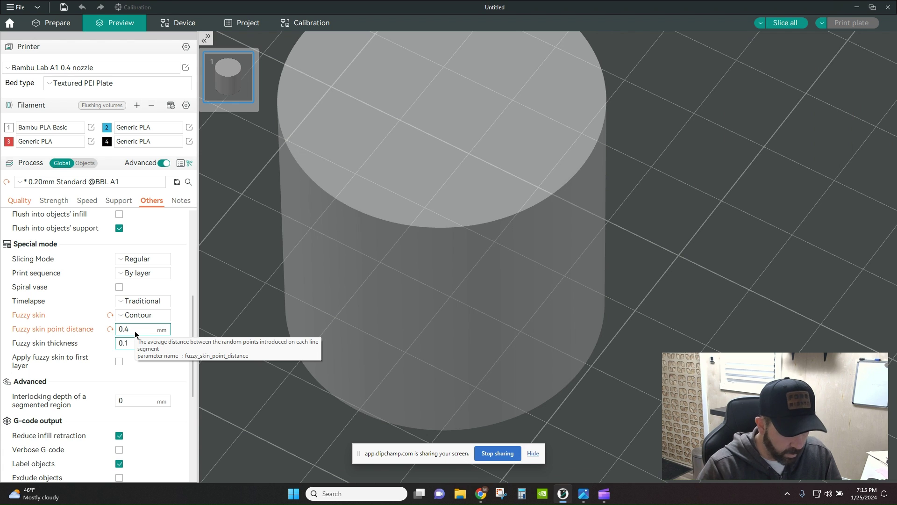
{"action": "type", "text": "0.1"}
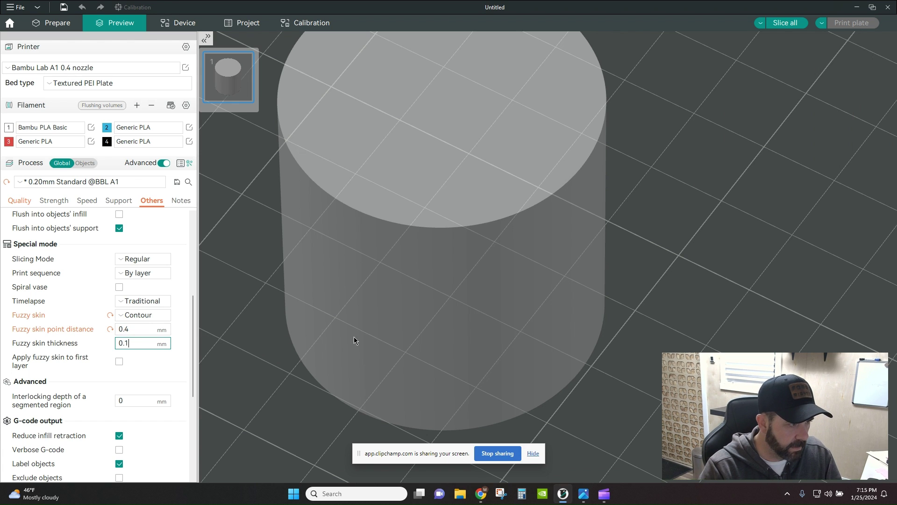
- Reslice and orbit to inspect the finer fuzzy walls, then reset point distance to 0.8 mm
{"action": "left_click", "coordinate": [798, 24]}
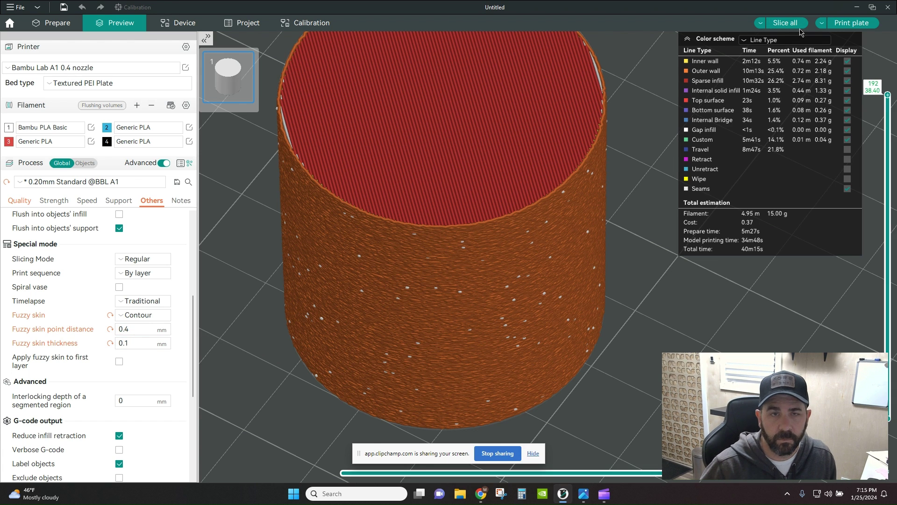
{"action": "scroll", "coordinate": [374, 356], "scroll_direction": "up", "scroll_amount": 3}
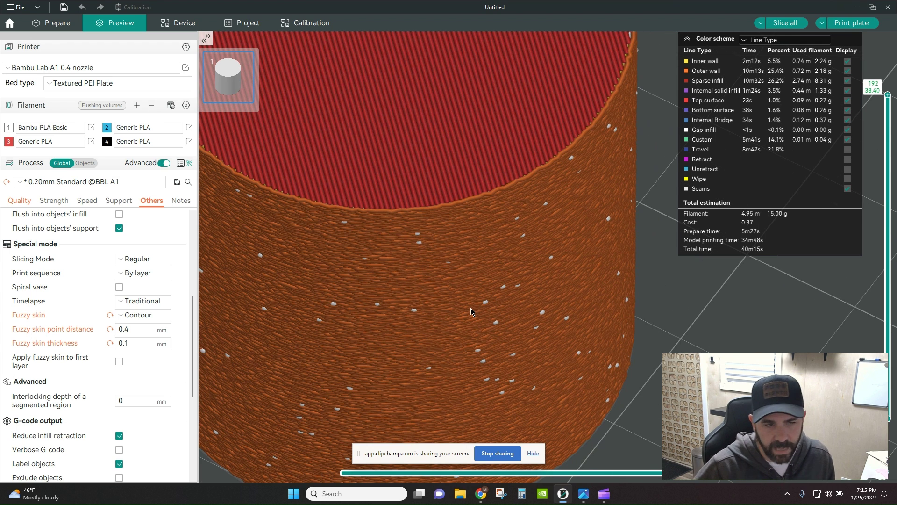
{"action": "mouse_move", "coordinate": [504, 318]}
{"action": "left_mouse_down"}
{"action": "mouse_move", "coordinate": [516, 314]}
{"action": "mouse_move", "coordinate": [508, 326]}
{"action": "left_mouse_up"}
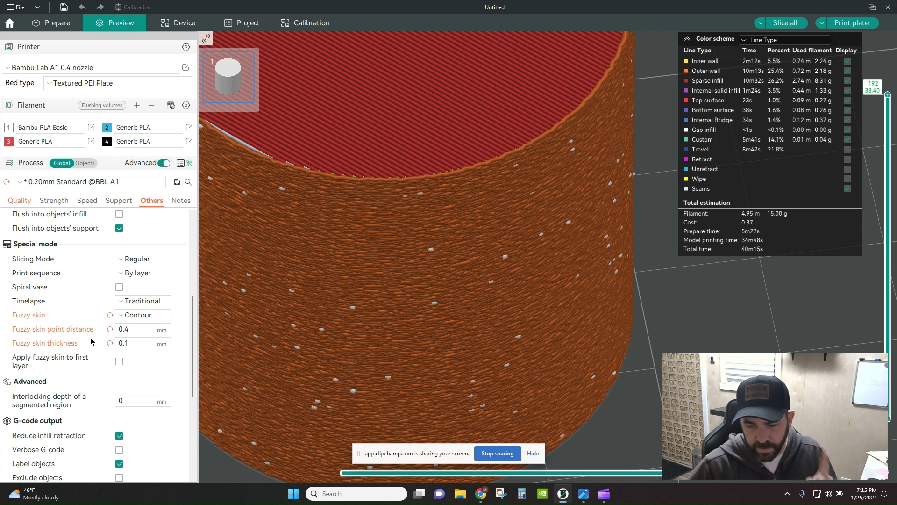
{"action": "mouse_move", "coordinate": [50, 332]}
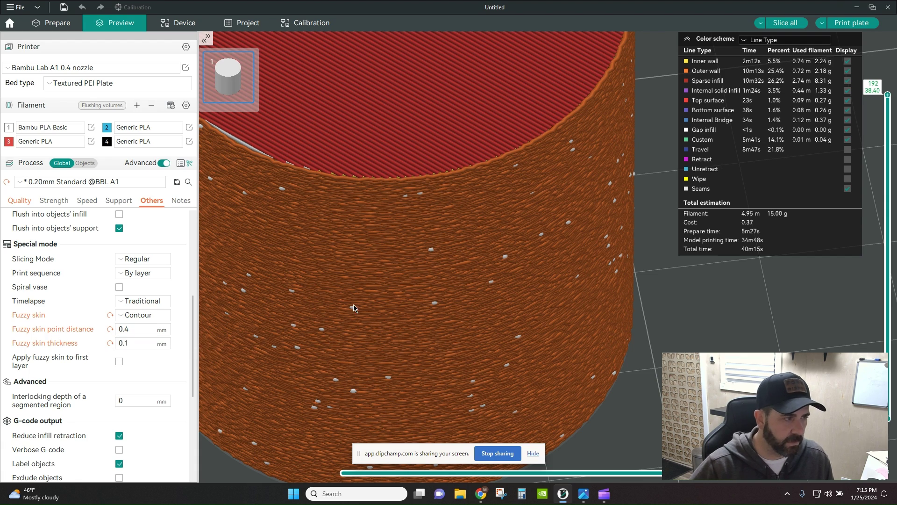
{"action": "left_click_drag", "start_coordinate": [457, 236], "coordinate": [466, 267]}
{"action": "scroll", "coordinate": [466, 267], "scroll_direction": "down", "scroll_amount": 5}
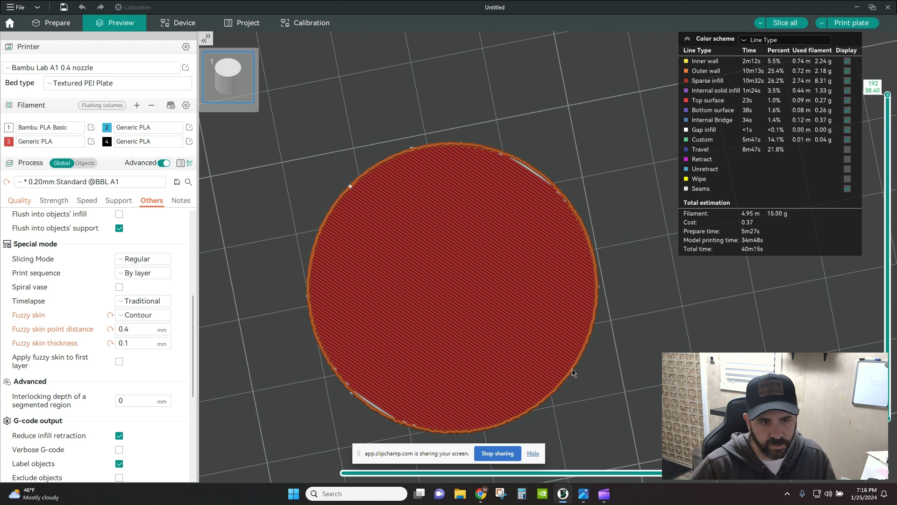
{"action": "left_click", "coordinate": [138, 344]}
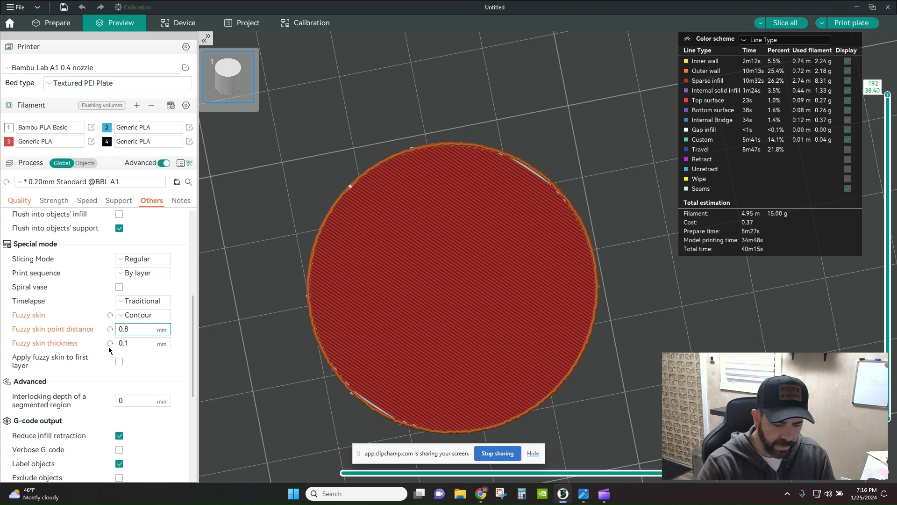
- Change fuzzy skin thickness to 0.5 mm, reslice, and orbit to view the roughened side wall
{"action": "left_click", "coordinate": [128, 343]}
{"action": "key", "text": "BackSpace"}
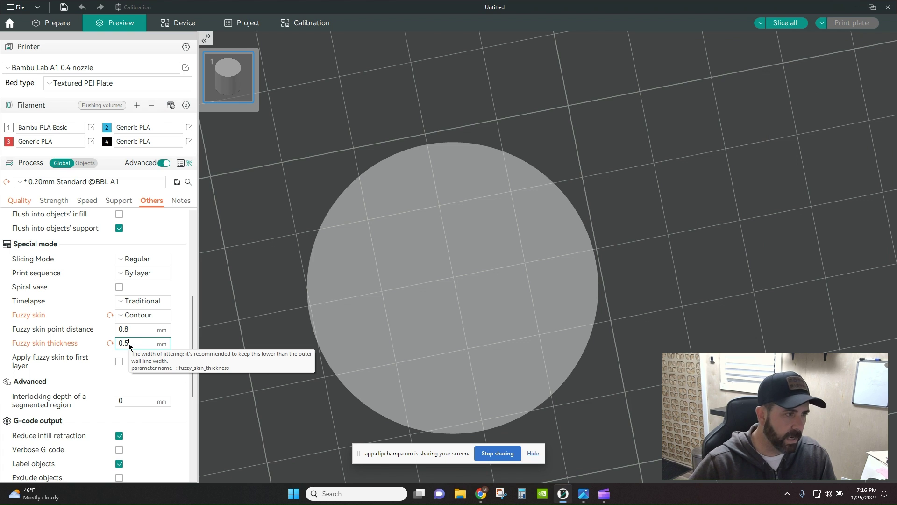
{"action": "type", "text": "5"}
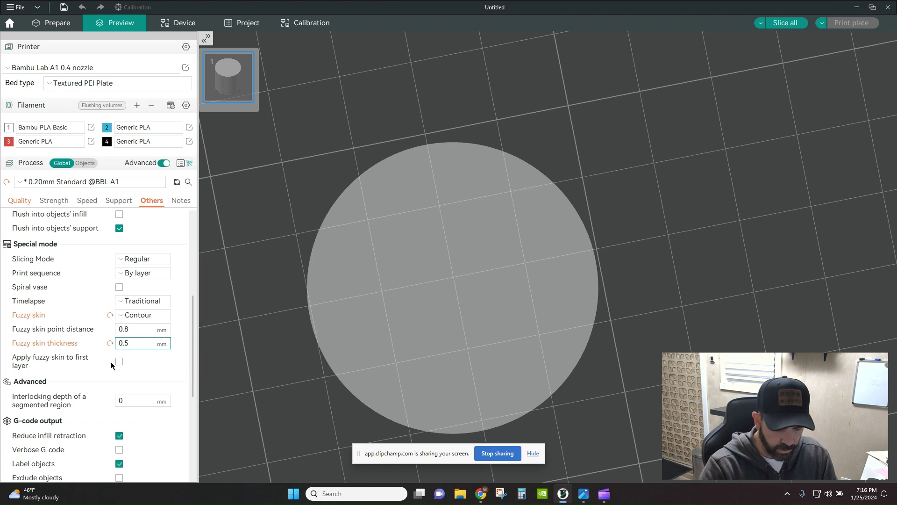
{"action": "left_click", "coordinate": [785, 23]}
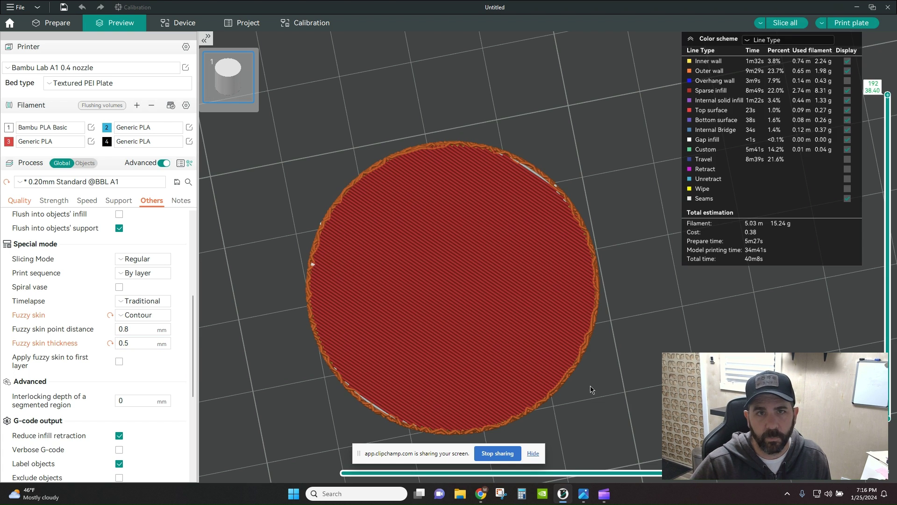
{"action": "left_click_drag", "start_coordinate": [588, 392], "coordinate": [585, 368]}
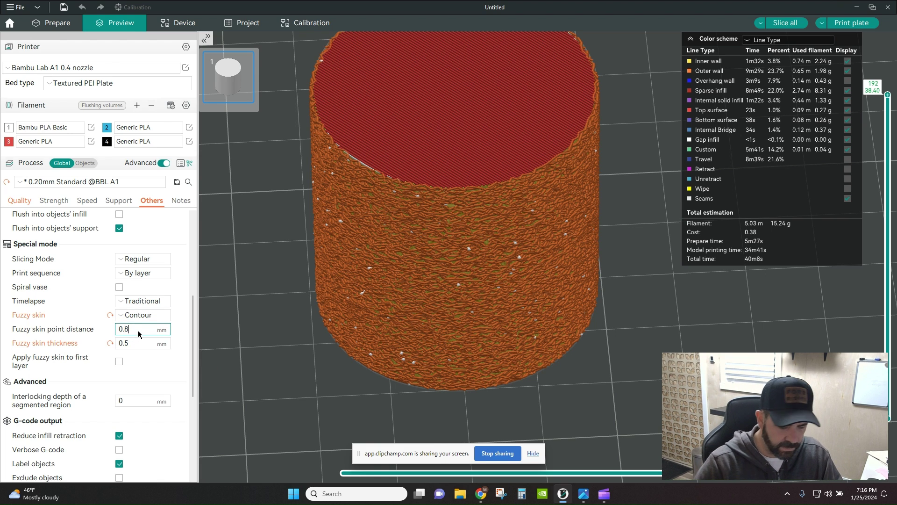
- Reduce fuzzy skin thickness to 0.1 mm and reslice the cylinder
{"action": "double_click", "coordinate": [136, 344]}
{"action": "type", "text": "0.1"}
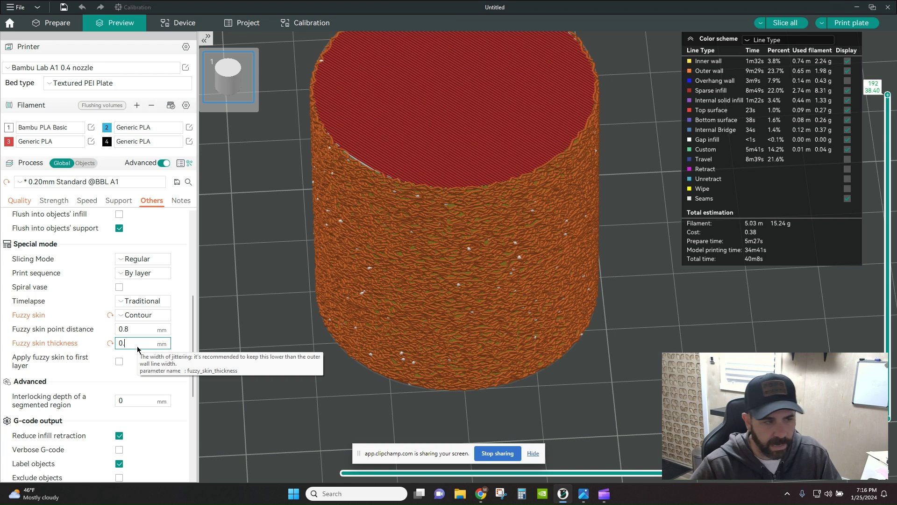
{"action": "left_click", "coordinate": [788, 26]}
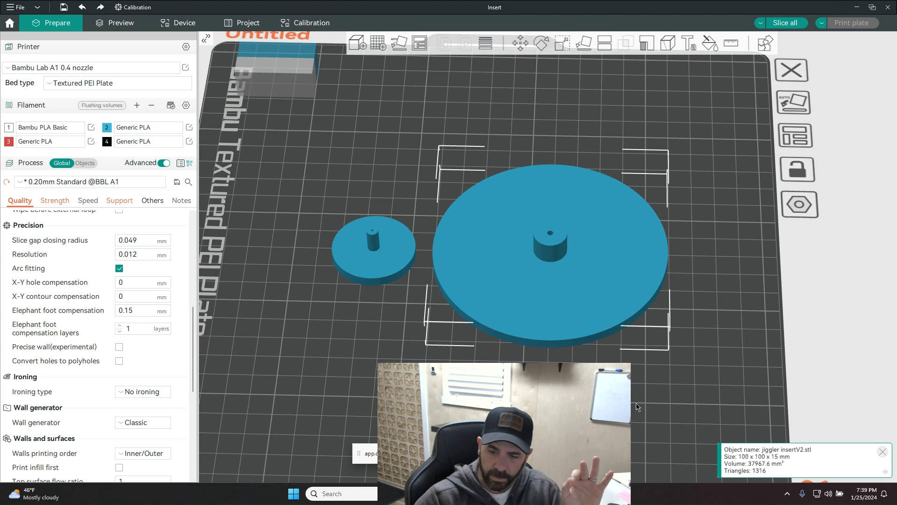
{"action": "left_click", "coordinate": [134, 285]}
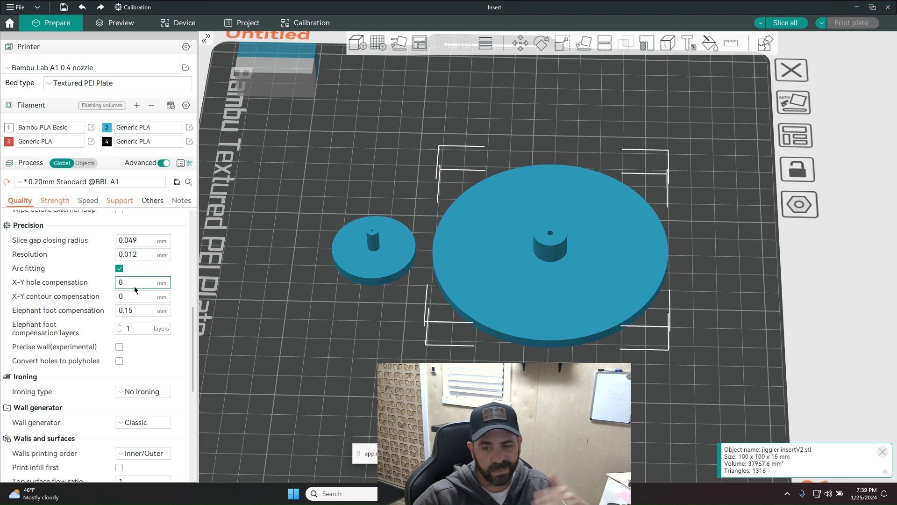
{"action": "left_click", "coordinate": [138, 293]}
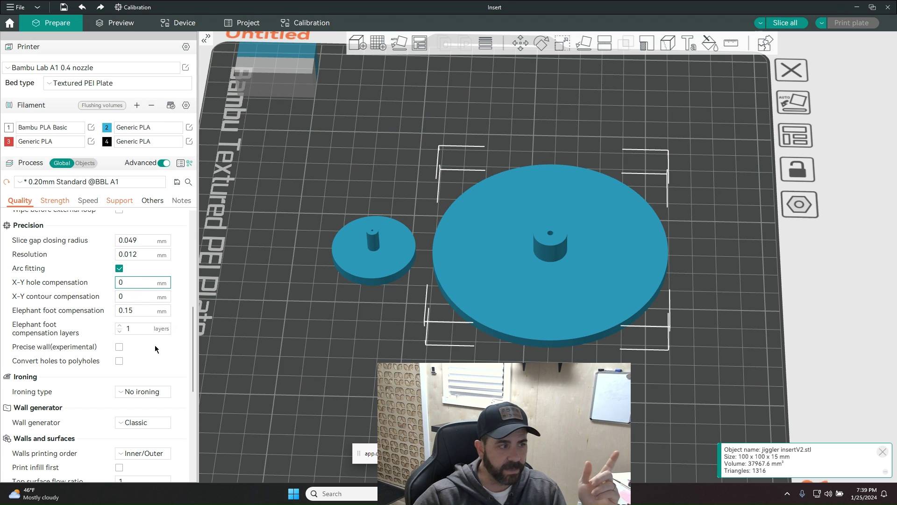
{"action": "left_click", "coordinate": [119, 361]}
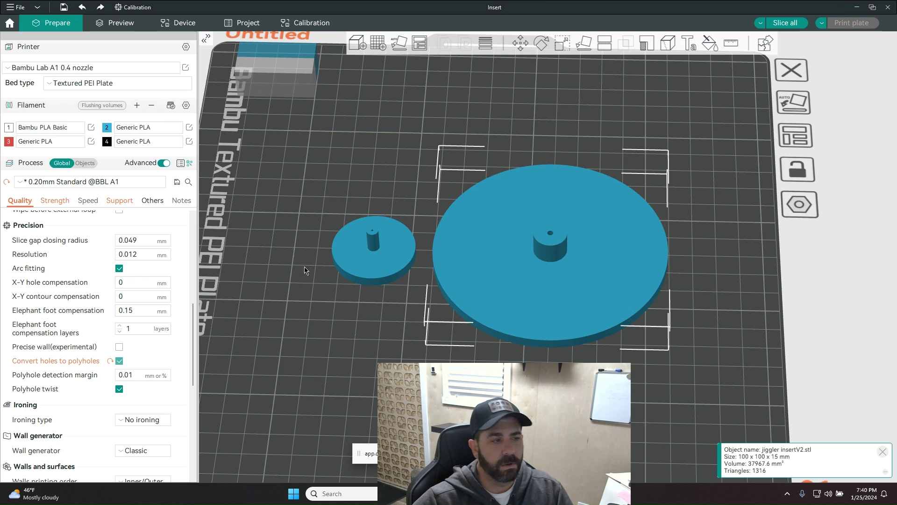
{"action": "left_click", "coordinate": [119, 361]}
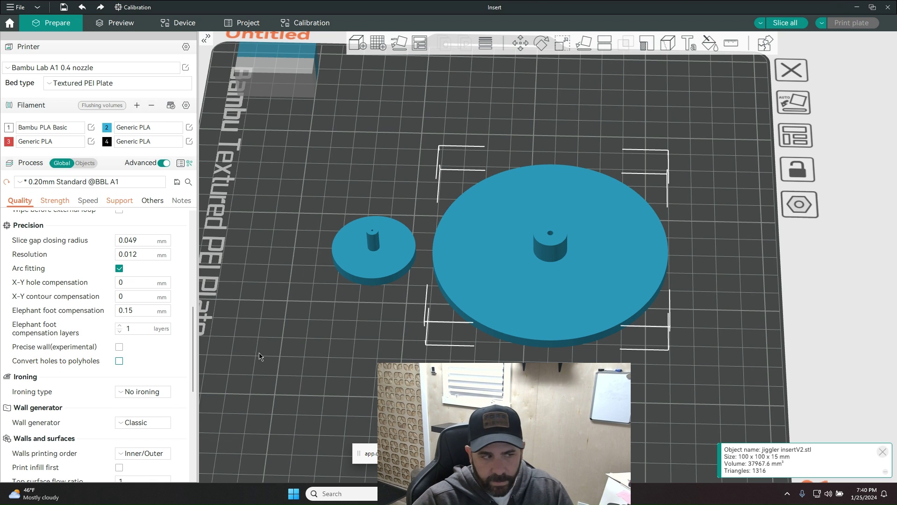
- Slice the Insert plate without polyholes and tilt the zoomed view down onto the centre hole
{"action": "left_click", "coordinate": [785, 22]}
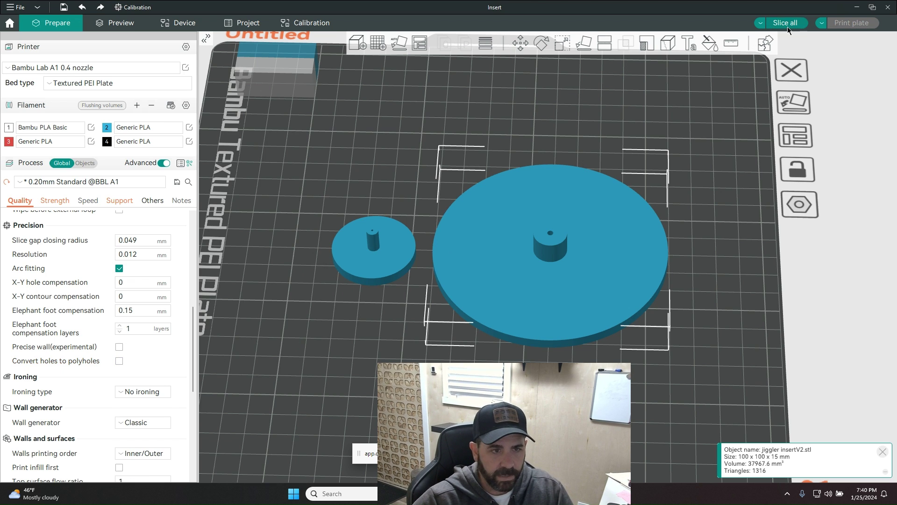
{"action": "scroll", "coordinate": [537, 280], "scroll_direction": "up", "scroll_amount": 5}
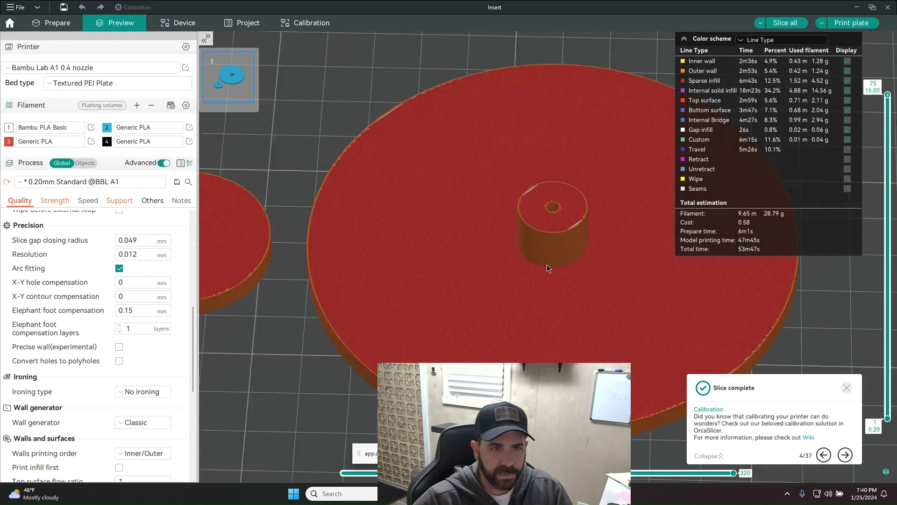
{"action": "left_click_drag", "start_coordinate": [571, 292], "coordinate": [569, 304]}
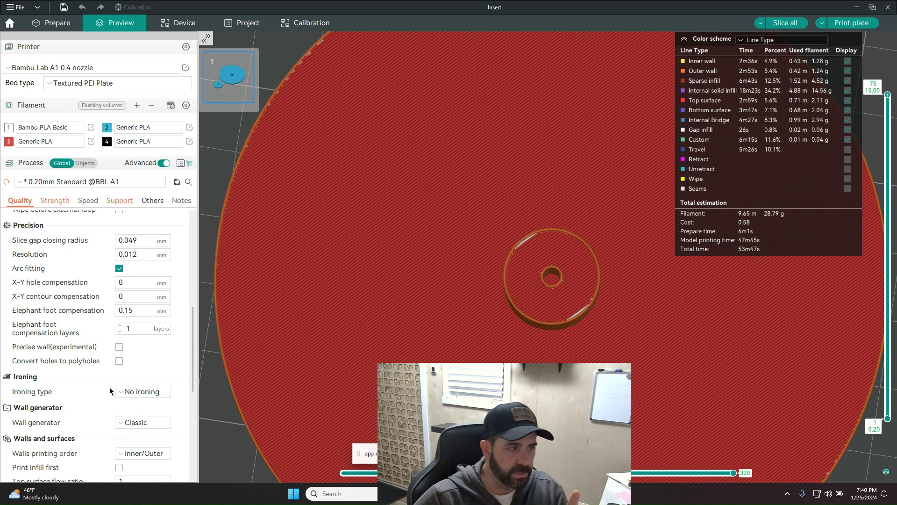
- Enable Convert holes to polyholes, reslice, and zoom in on the pentagon hole's lower layers
{"action": "left_click", "coordinate": [119, 361]}
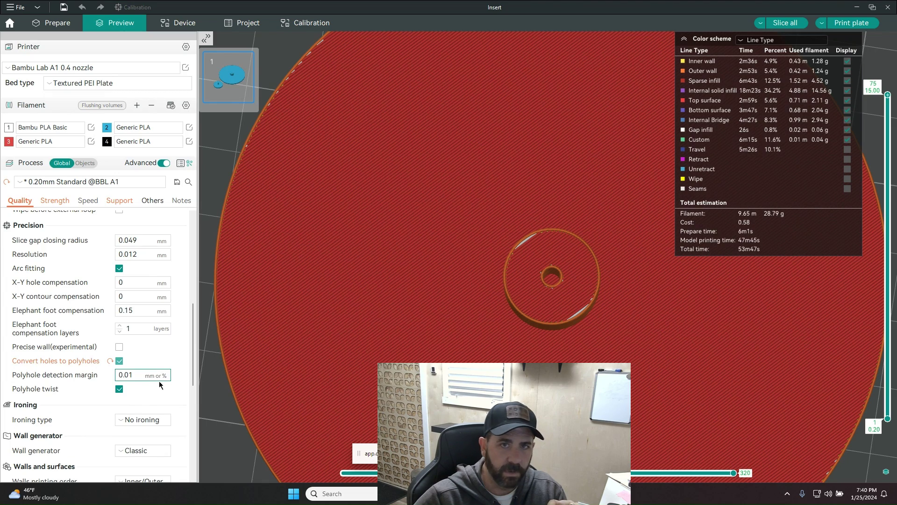
{"action": "left_click", "coordinate": [794, 23]}
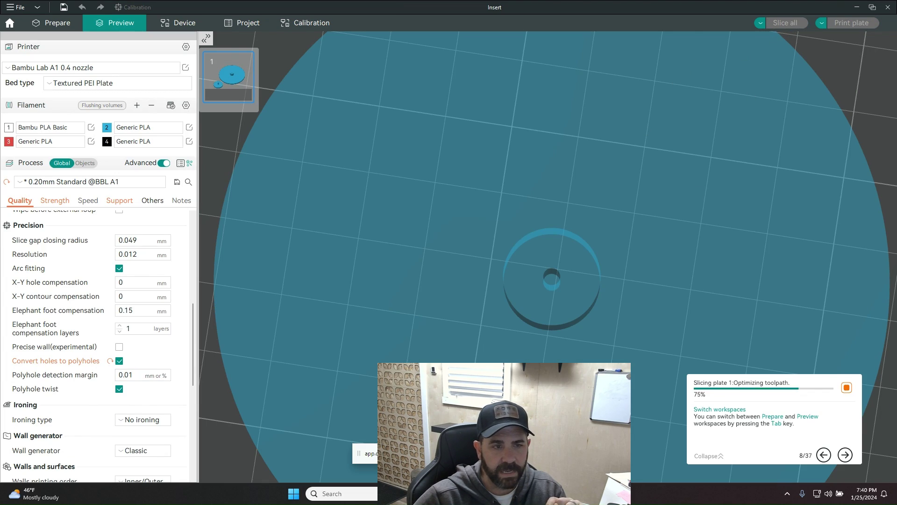
{"action": "scroll", "coordinate": [567, 295], "scroll_direction": "up", "scroll_amount": 3}
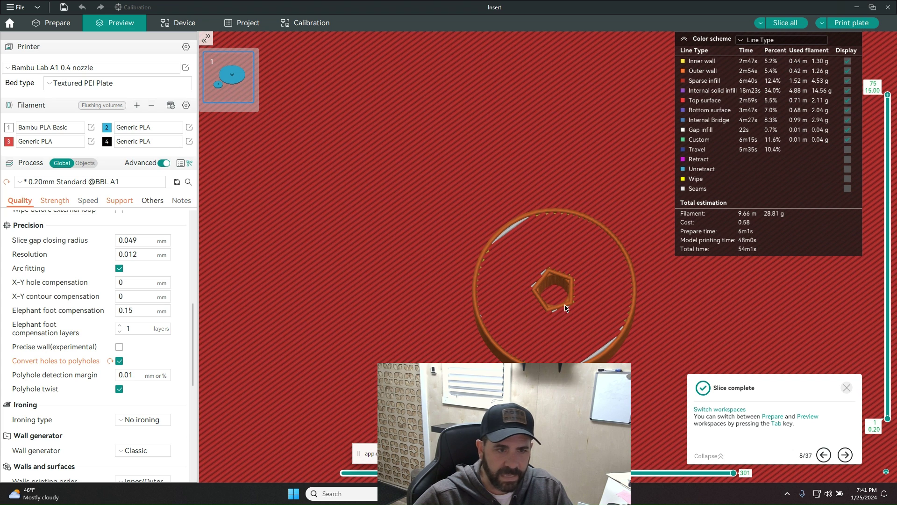
{"action": "scroll", "coordinate": [567, 315], "scroll_direction": "up", "scroll_amount": 3}
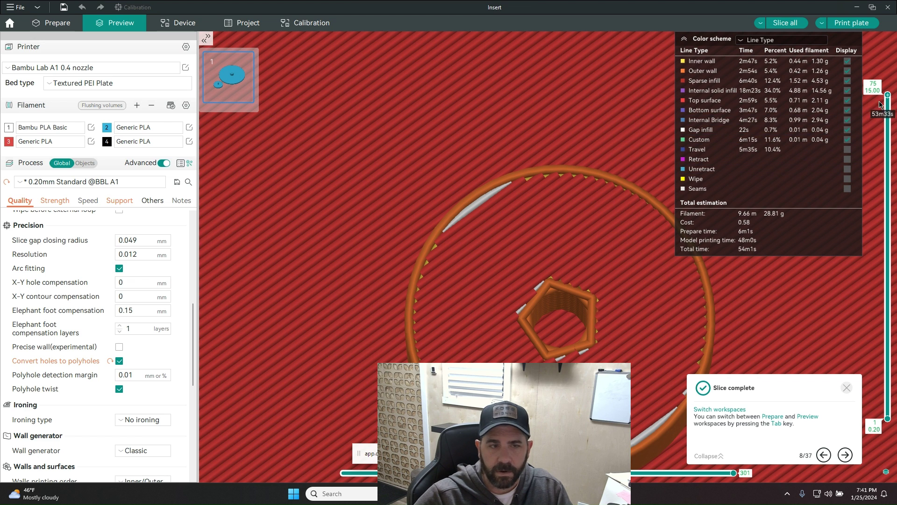
{"action": "scroll", "coordinate": [884, 122], "scroll_direction": "down", "scroll_amount": 4}
{"action": "left_click_drag", "start_coordinate": [884, 122], "coordinate": [887, 95]}
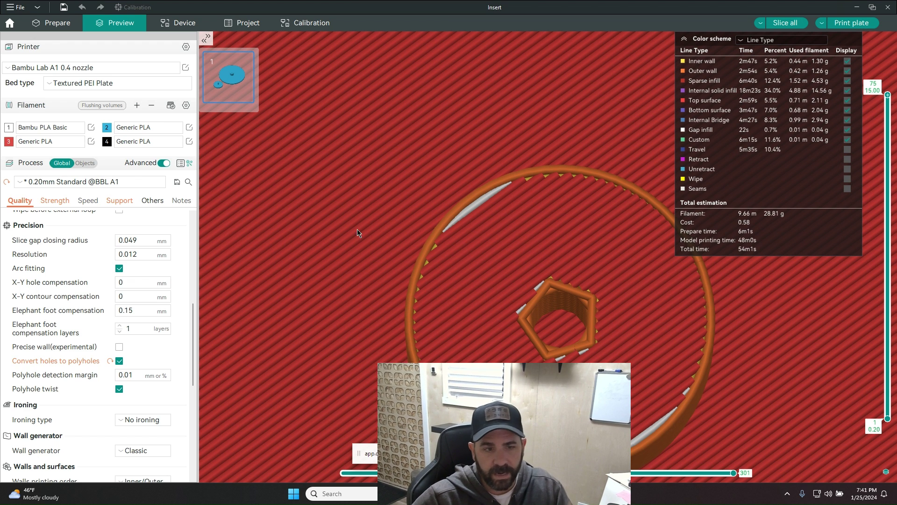
- Zoom onto the small disc and cut the preview to layer 61 to show its triangular polyhole
{"action": "scroll", "coordinate": [544, 324], "scroll_direction": "down", "scroll_amount": 2}
{"action": "scroll", "coordinate": [601, 332], "scroll_direction": "down", "scroll_amount": 2}
{"action": "scroll", "coordinate": [601, 332], "scroll_direction": "down", "scroll_amount": 5}
{"action": "scroll", "coordinate": [306, 255], "scroll_direction": "down", "scroll_amount": 2}
{"action": "scroll", "coordinate": [544, 224], "scroll_direction": "up", "scroll_amount": 8}
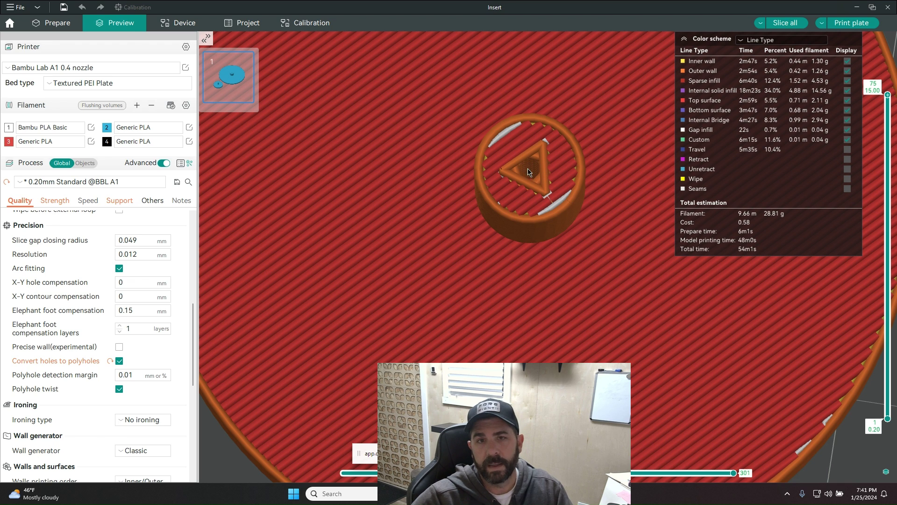
{"action": "left_click_drag", "start_coordinate": [888, 95], "coordinate": [888, 152]}
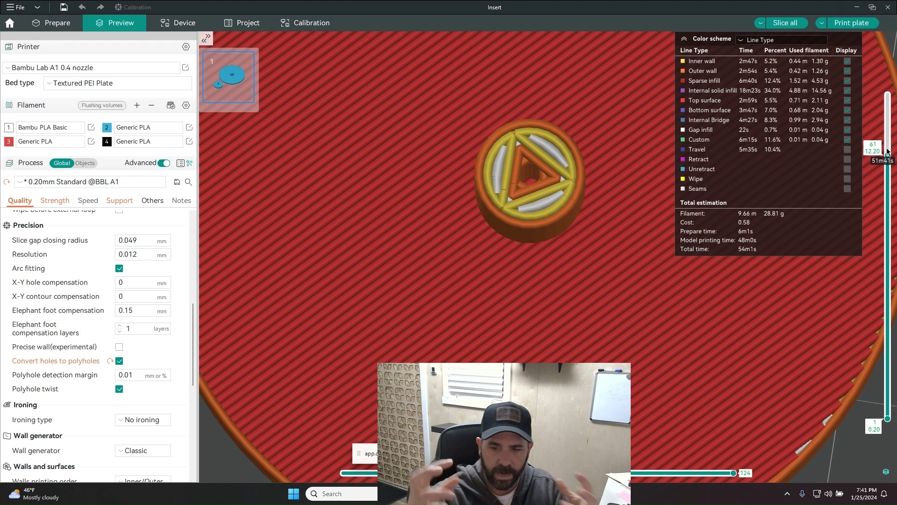